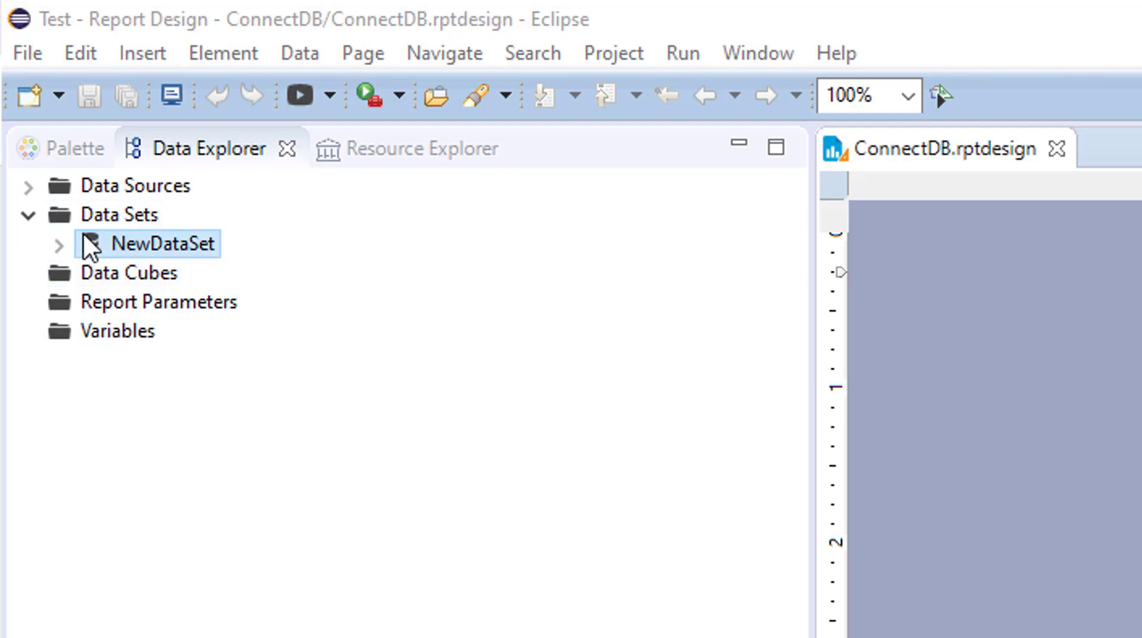
Expand Data Sources in the Data Explorer, then select NewConnection and the Data Cubes folder
click(28, 188)
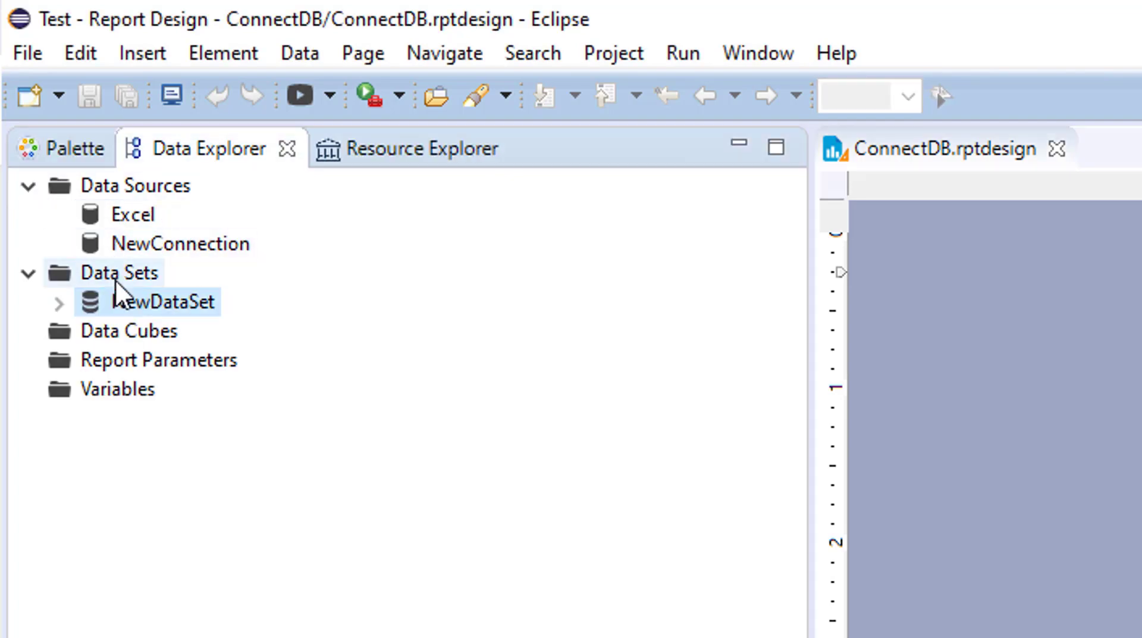
click(139, 245)
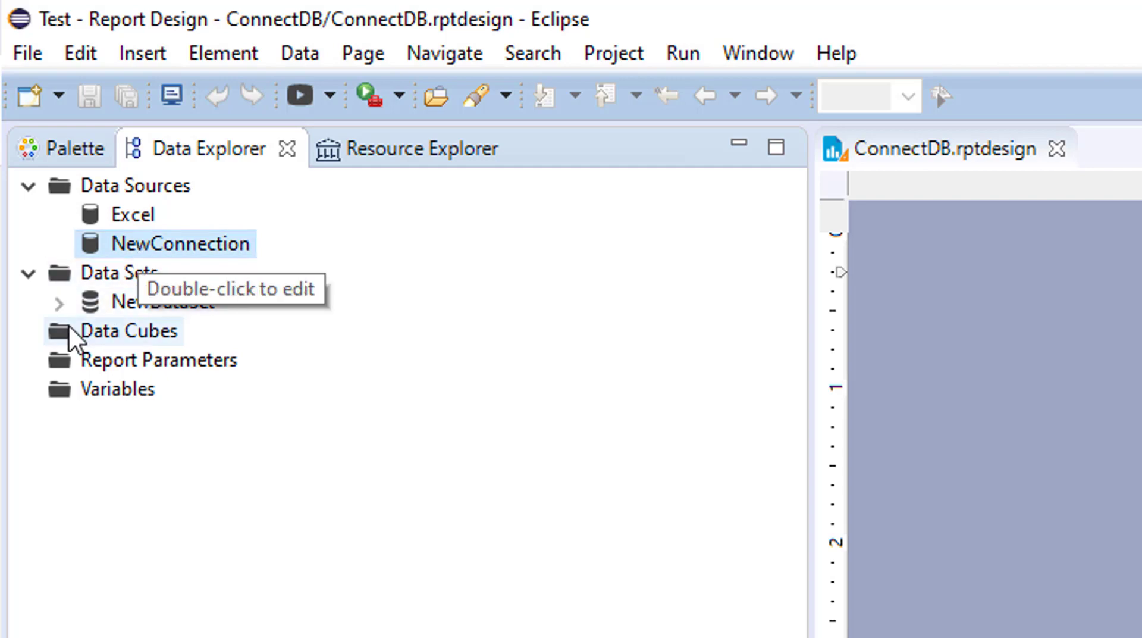
click(84, 333)
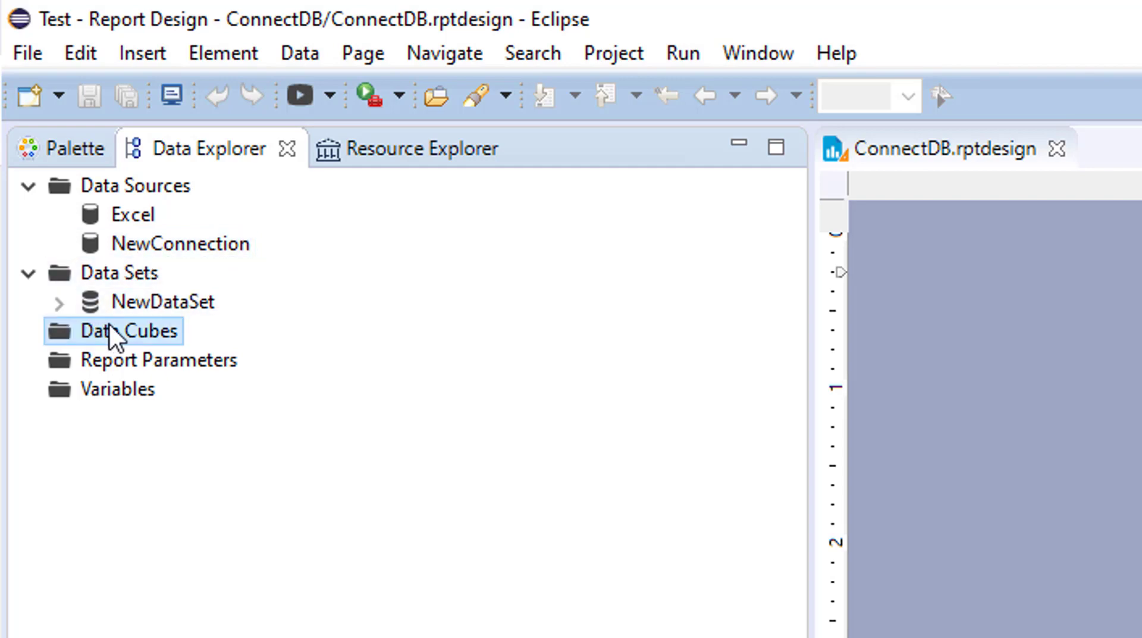
Create a new data cube under Data Cubes, keeping NewDataSet as the primary dataset
right_click(114, 339)
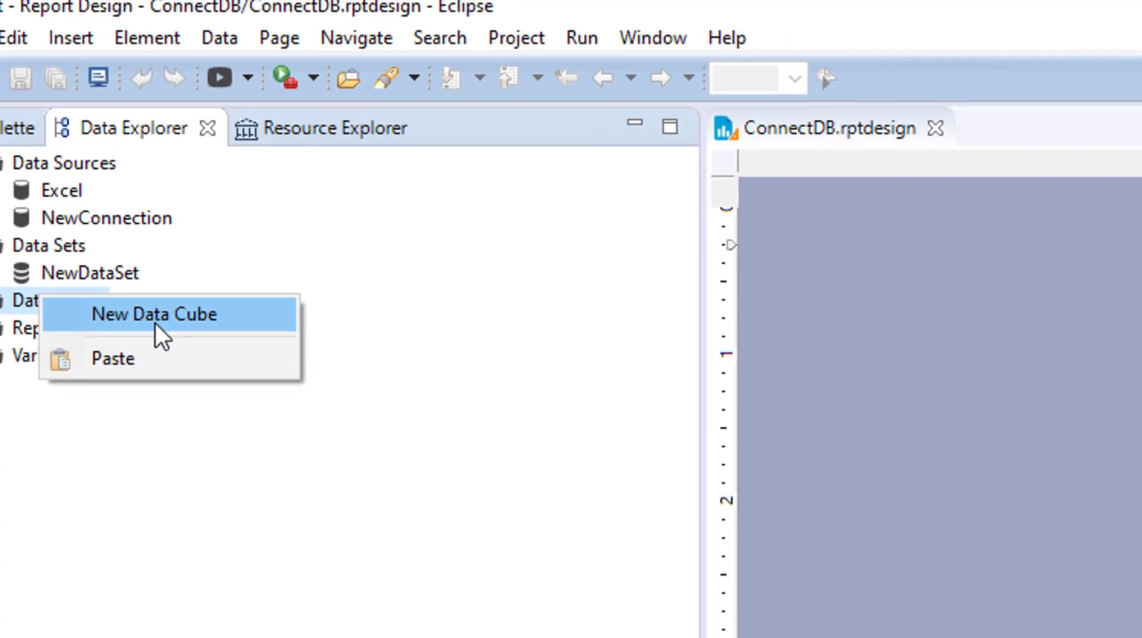
click(204, 344)
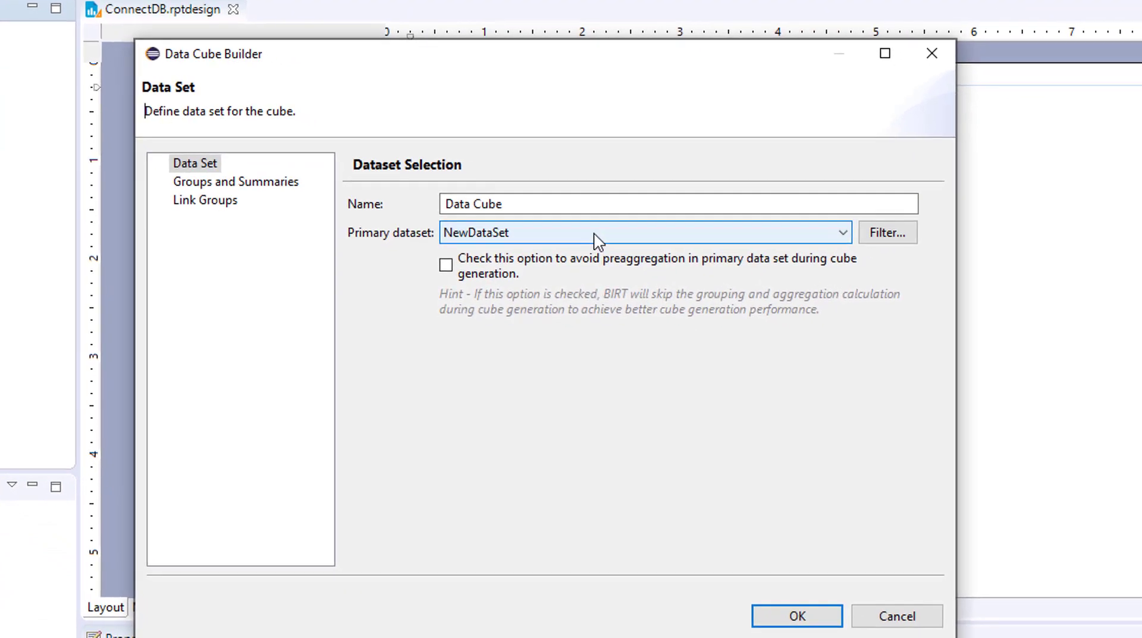
click(594, 234)
click(594, 234)
Show Groups and Summaries and browse FiscalQuarter, FiscalYear, ProductCatName, ProductSubCatName and LineTotal
click(268, 185)
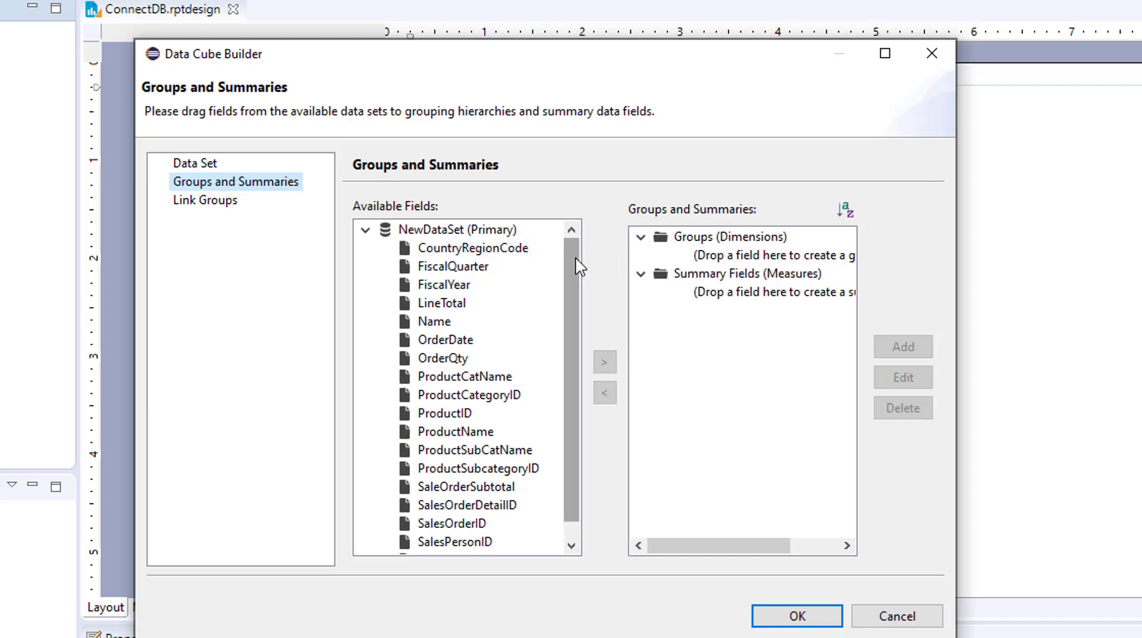
click(464, 268)
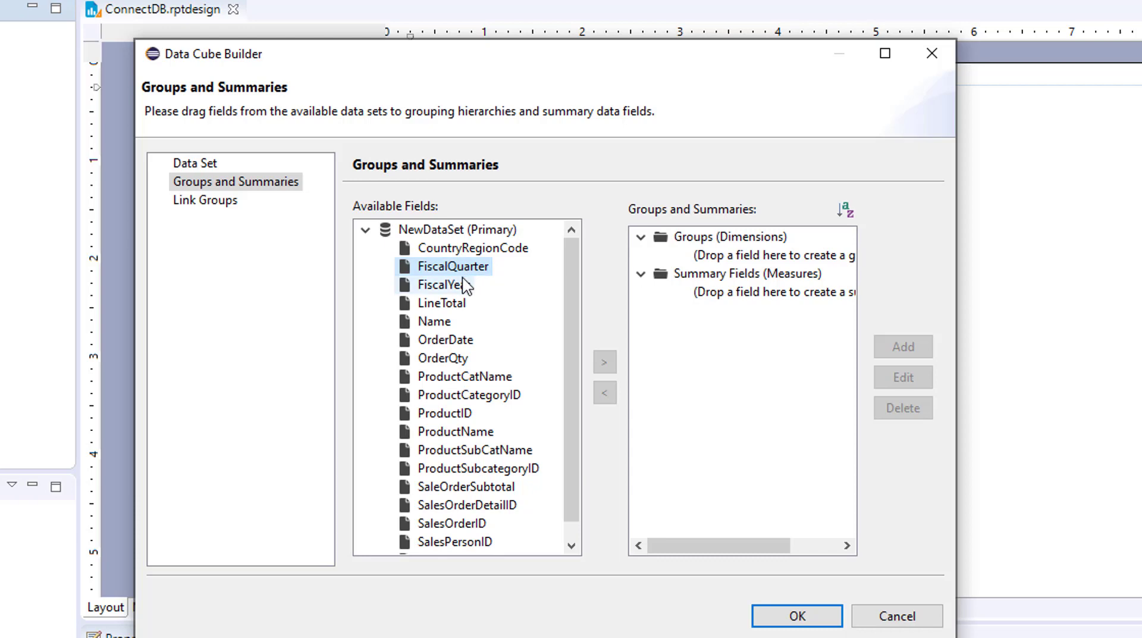
click(452, 285)
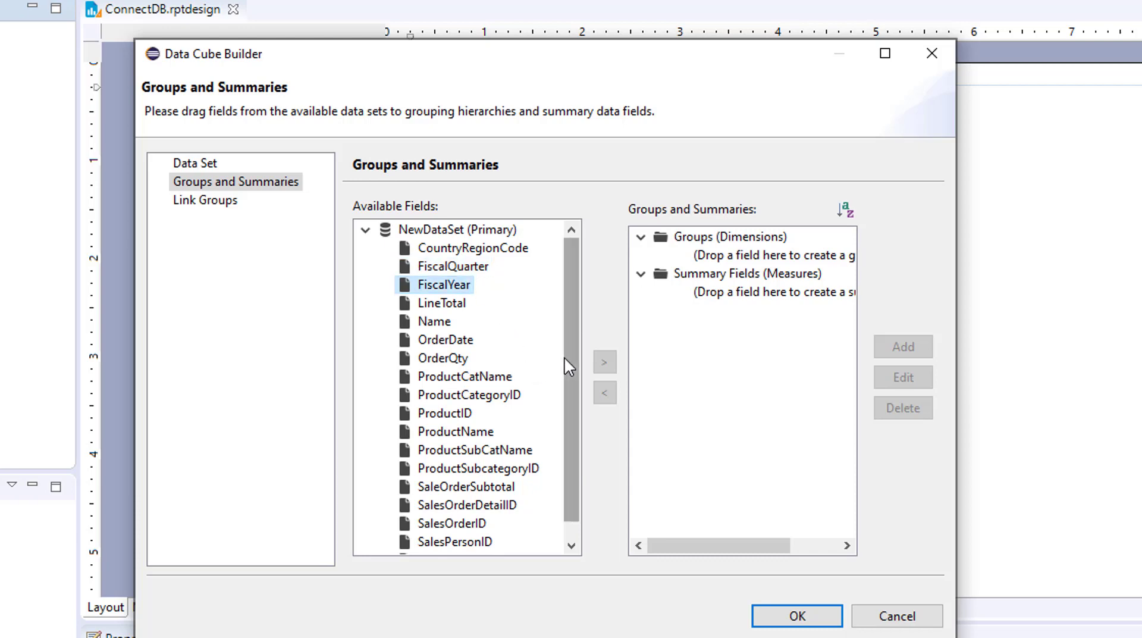
drag(564, 356, 565, 366)
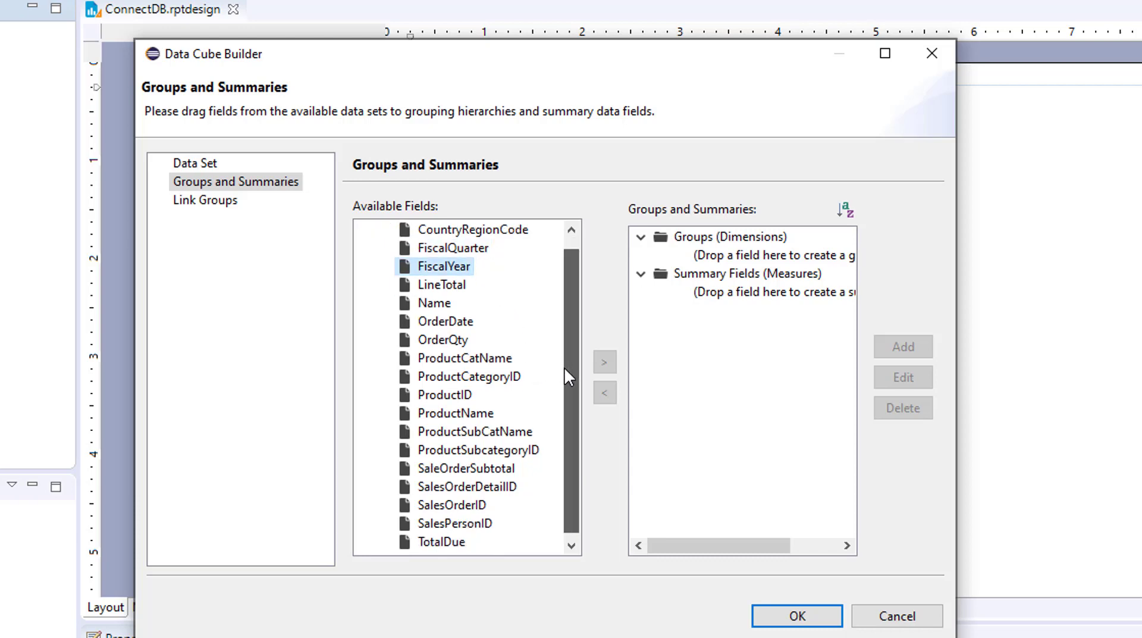
click(502, 365)
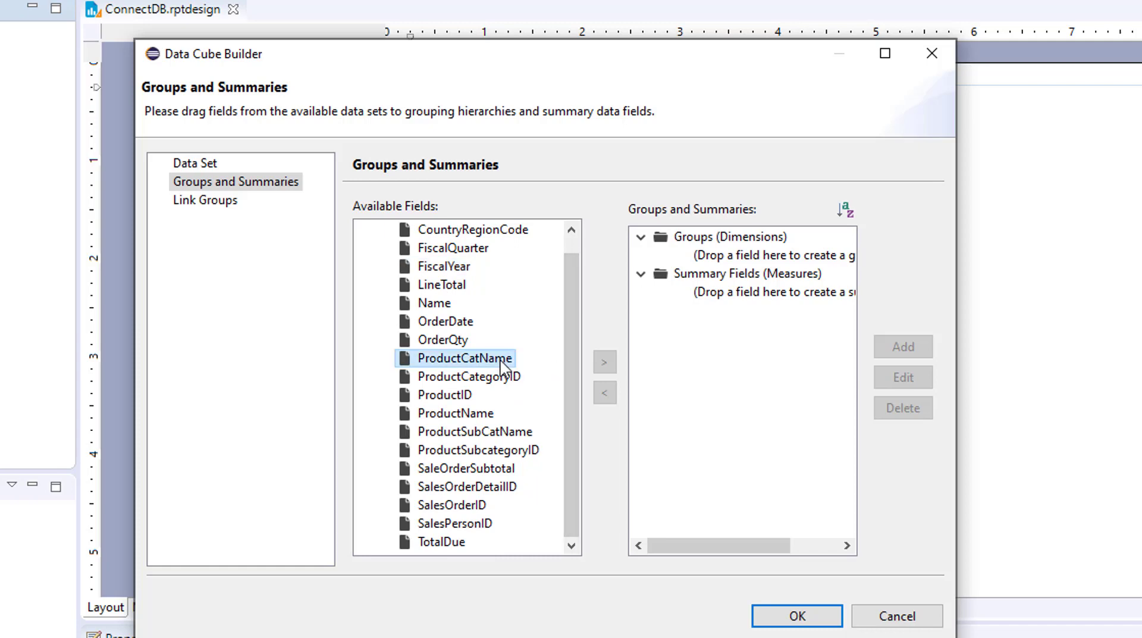
click(488, 430)
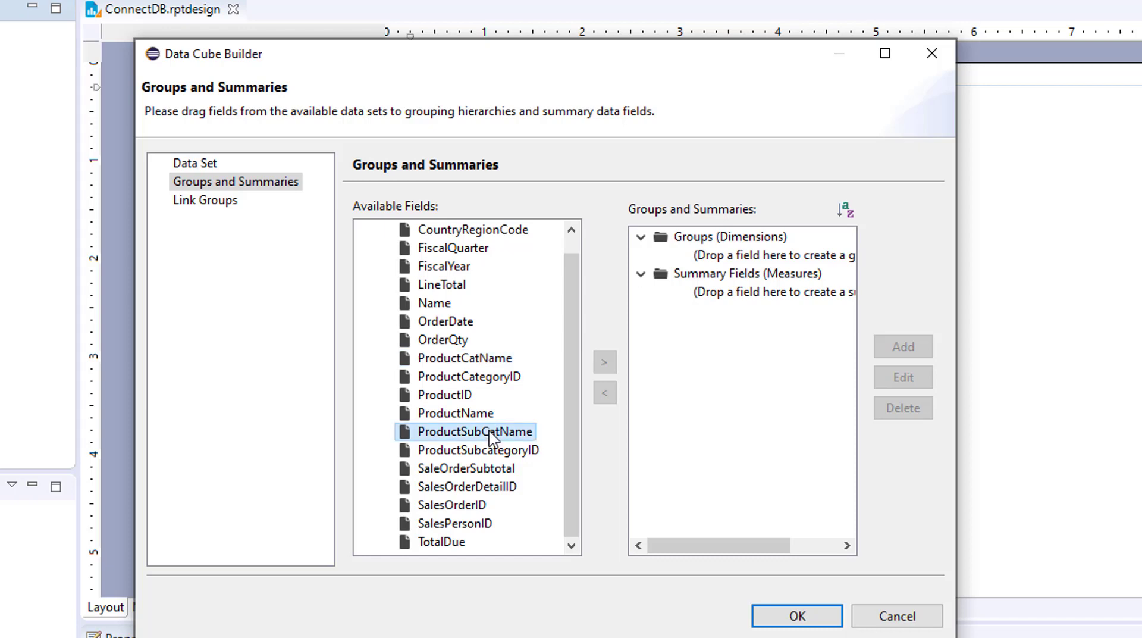
click(494, 362)
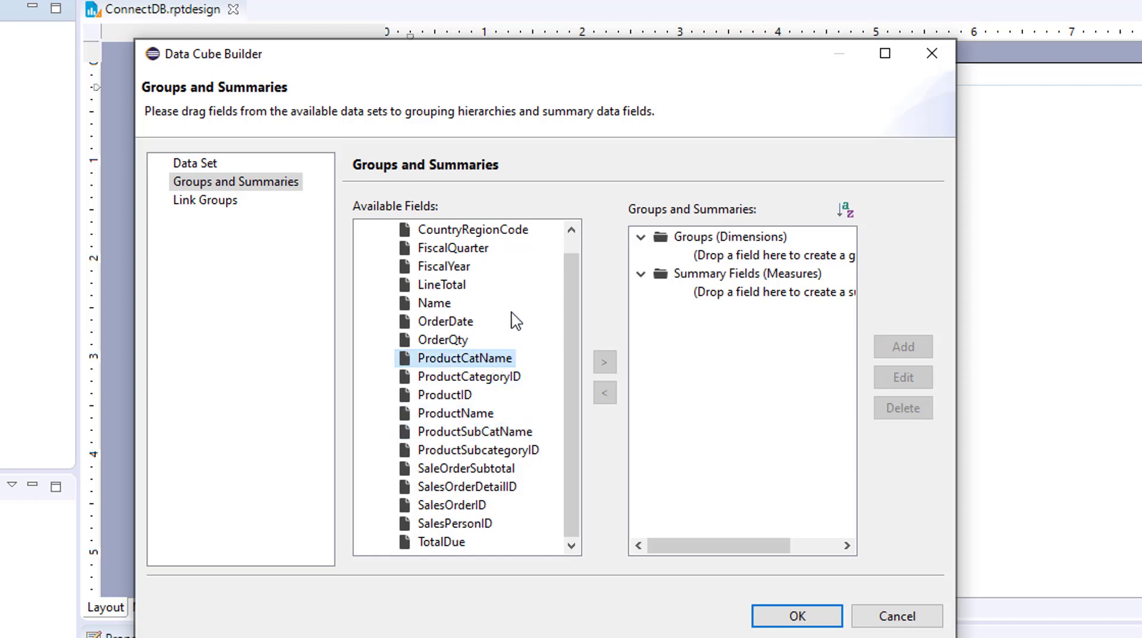
click(459, 287)
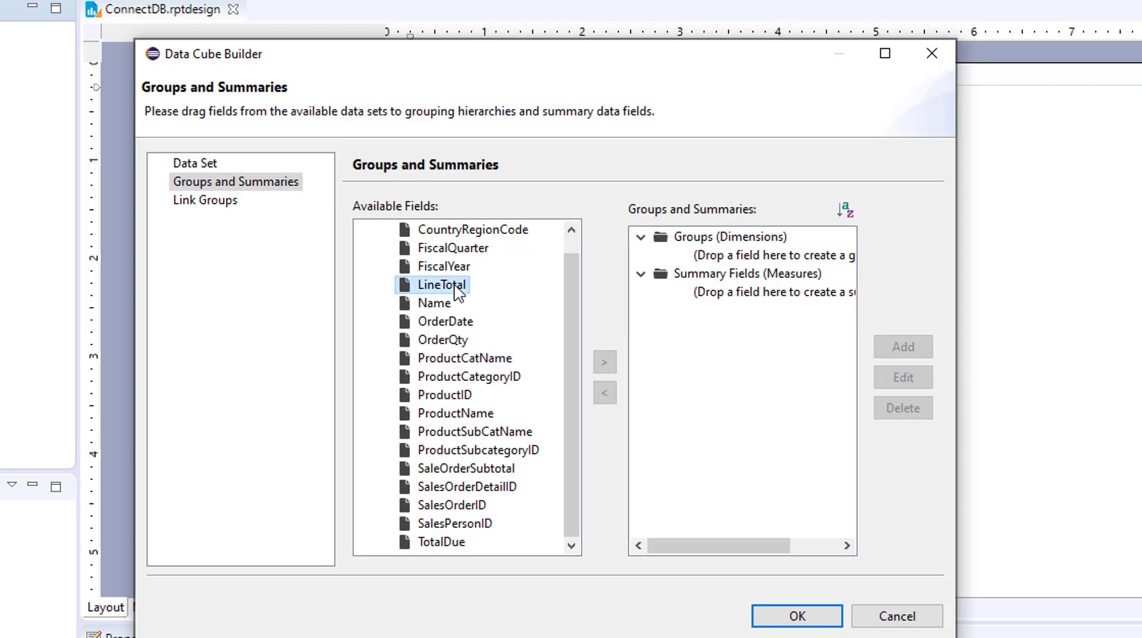
mouse_move(569, 284)
mouse_down()
mouse_move(563, 259)
mouse_move(570, 290)
mouse_up()
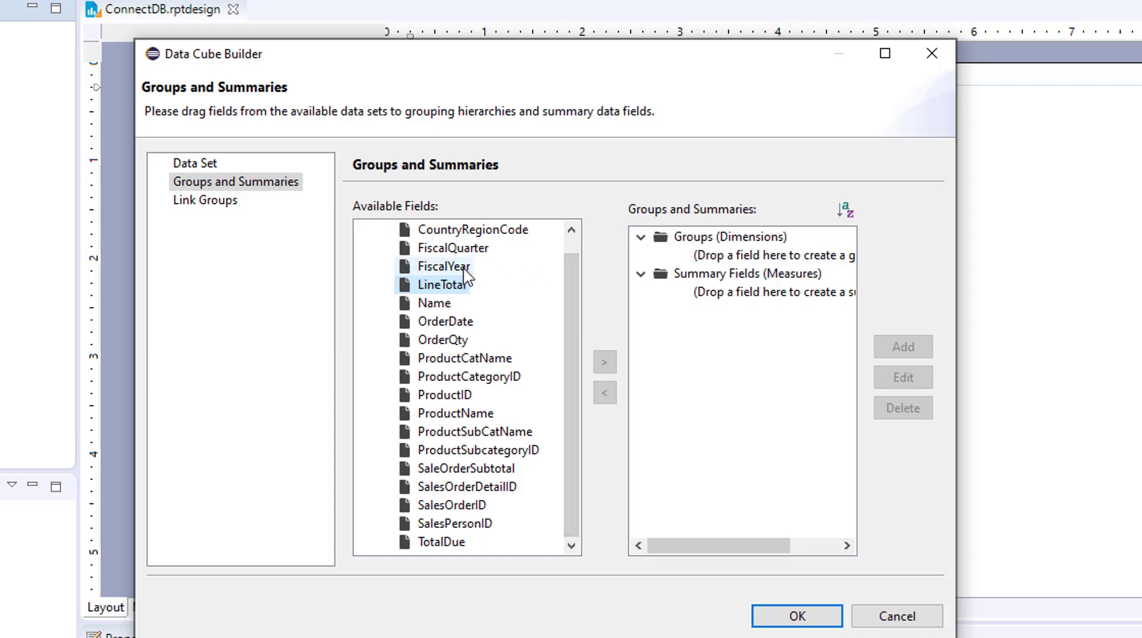
Drop FiscalYear into Groups (Dimensions) and name the new group Year after an invalid-name error
drag(464, 269, 741, 250)
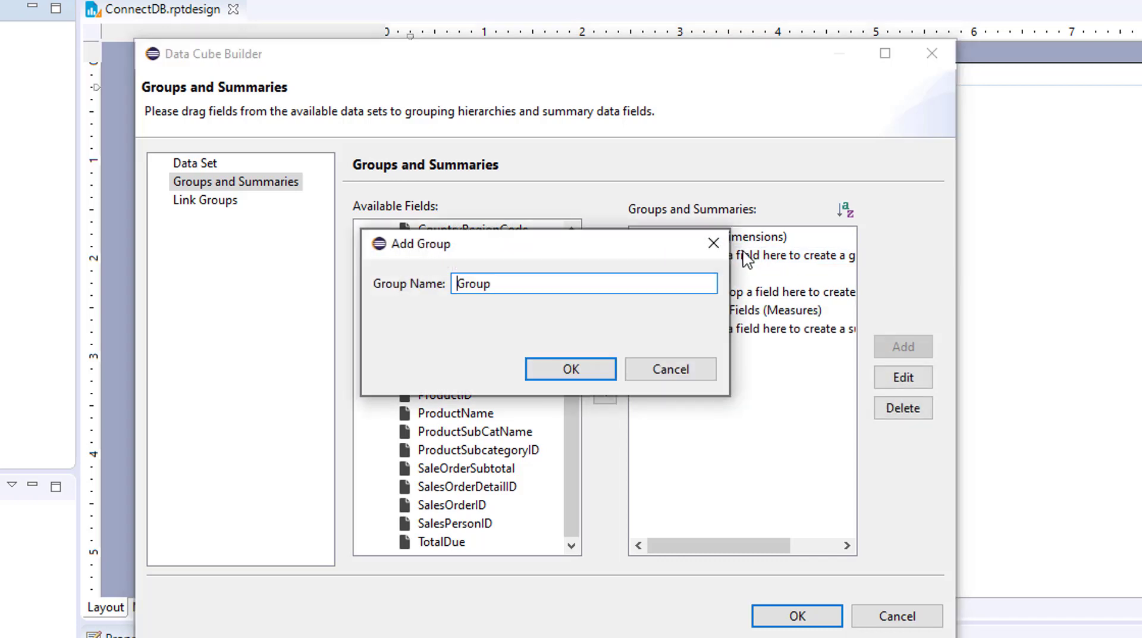
double_click(474, 284)
text(Y)
text(ear/Quea)
click(586, 376)
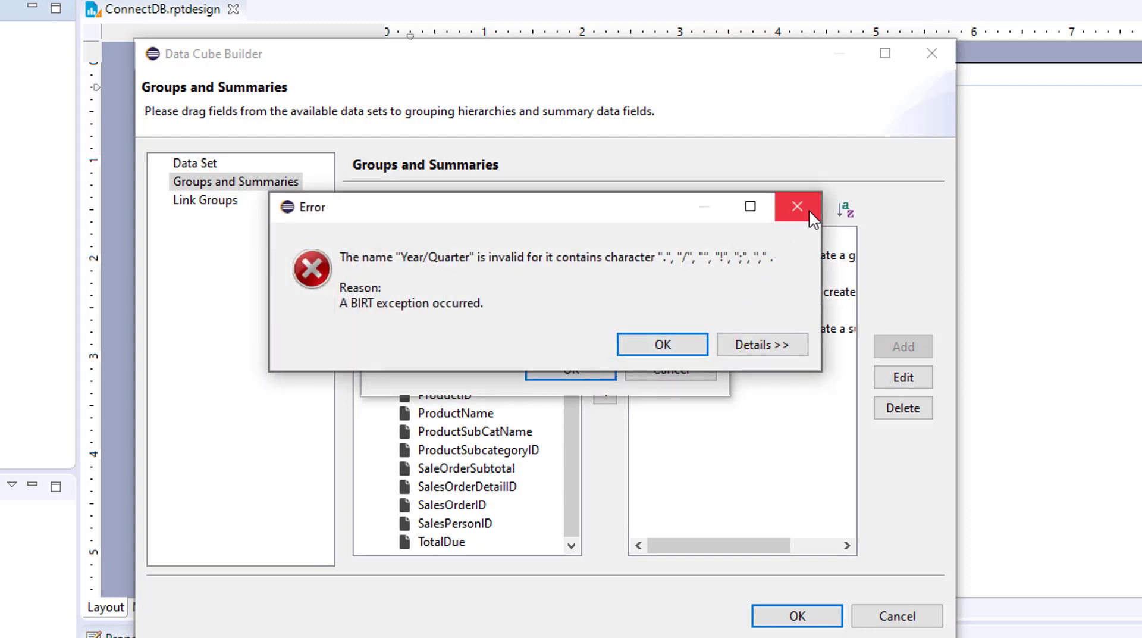
click(797, 207)
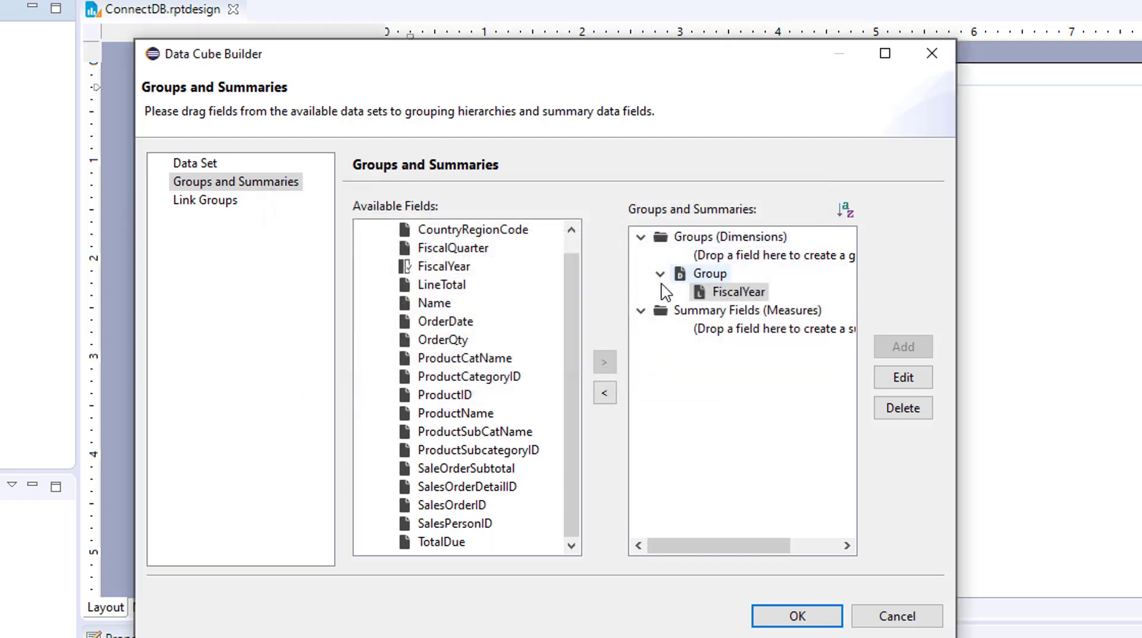
double_click(710, 273)
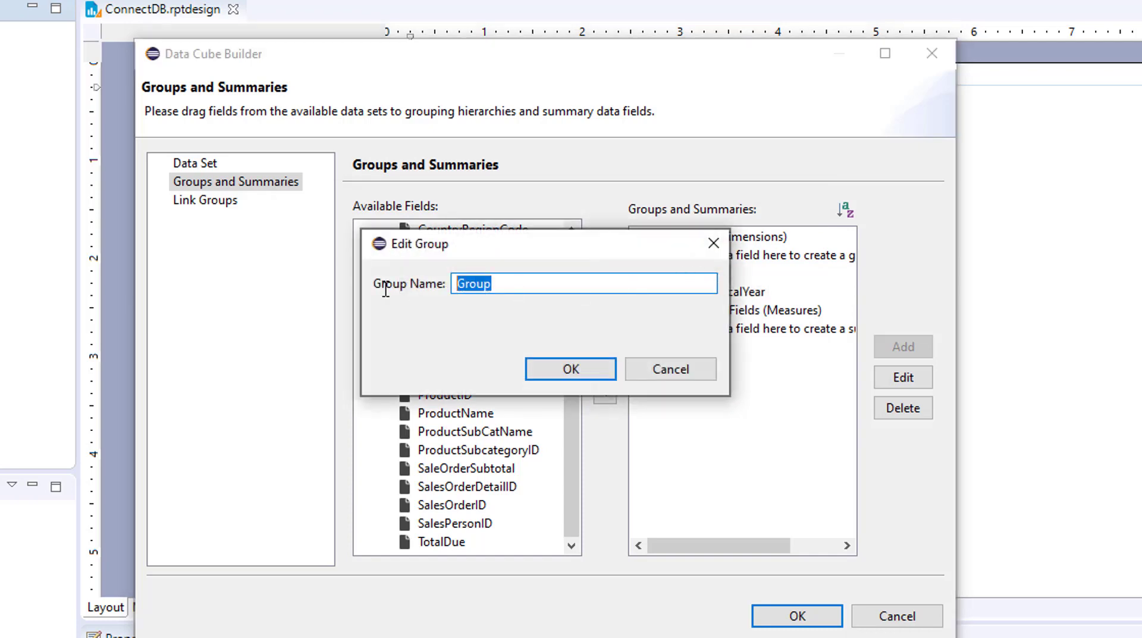
text(Year)
click(587, 375)
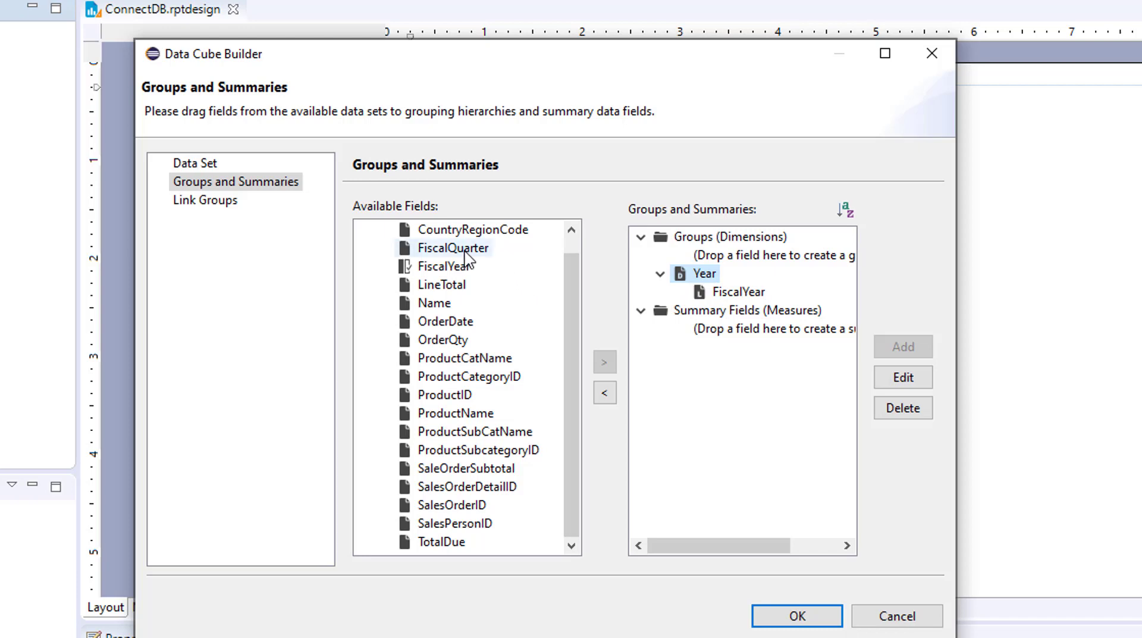
Drop FiscalQuarter under FiscalYear in the Year dimension
drag(467, 248, 744, 282)
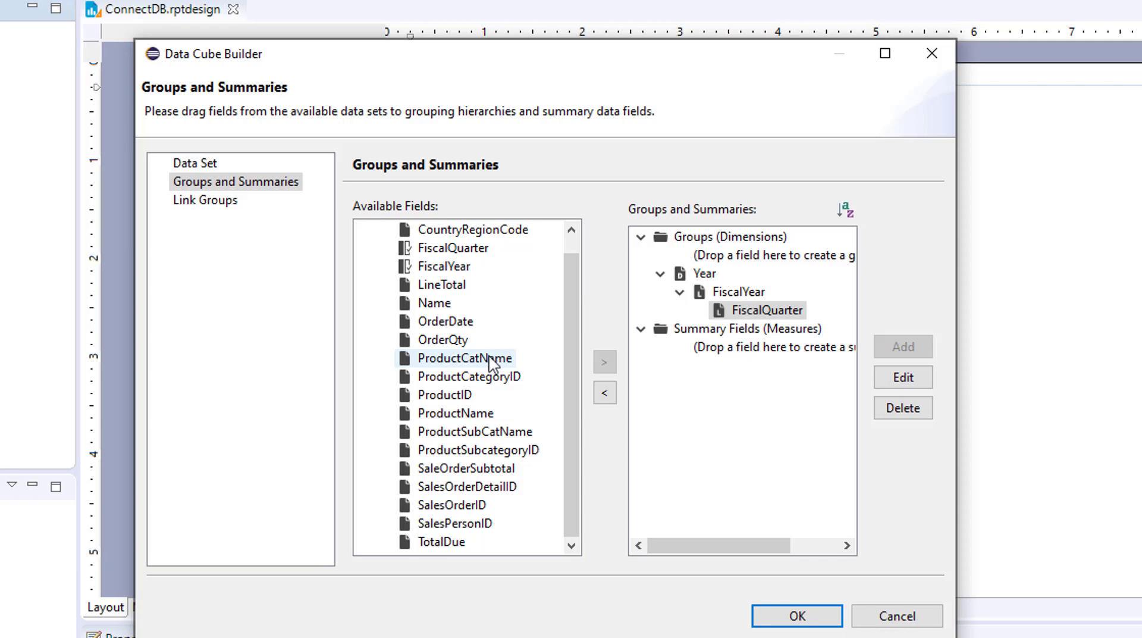
Drop ProductCatName into Groups (Dimensions) as a new group named ProdCat
drag(489, 359, 751, 256)
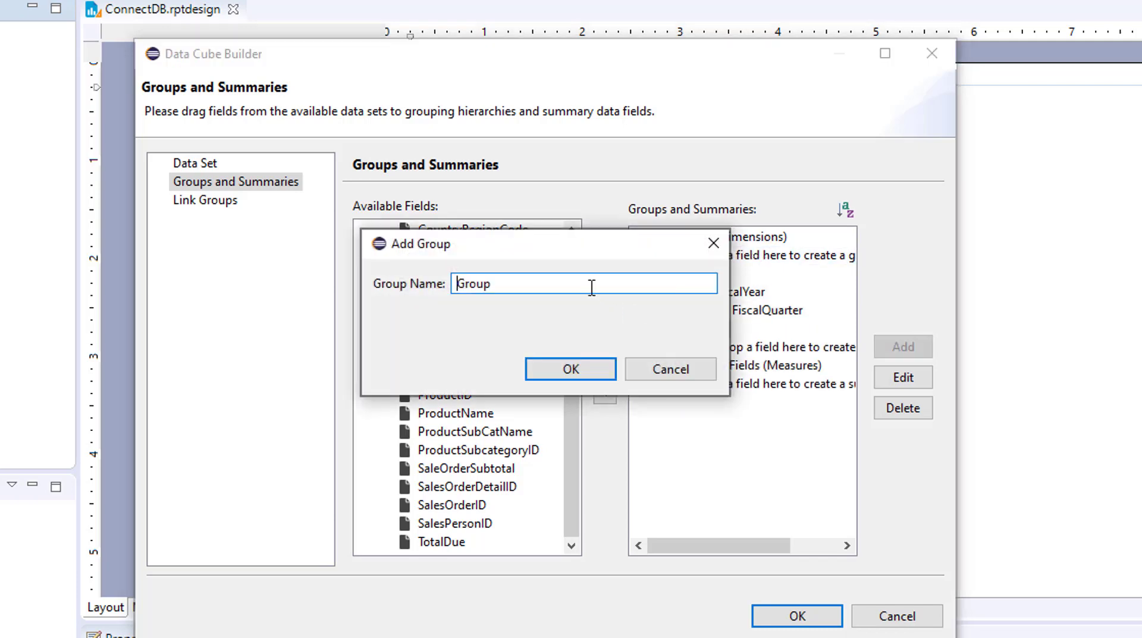
drag(492, 284, 422, 211)
text(ProdCat)
click(540, 369)
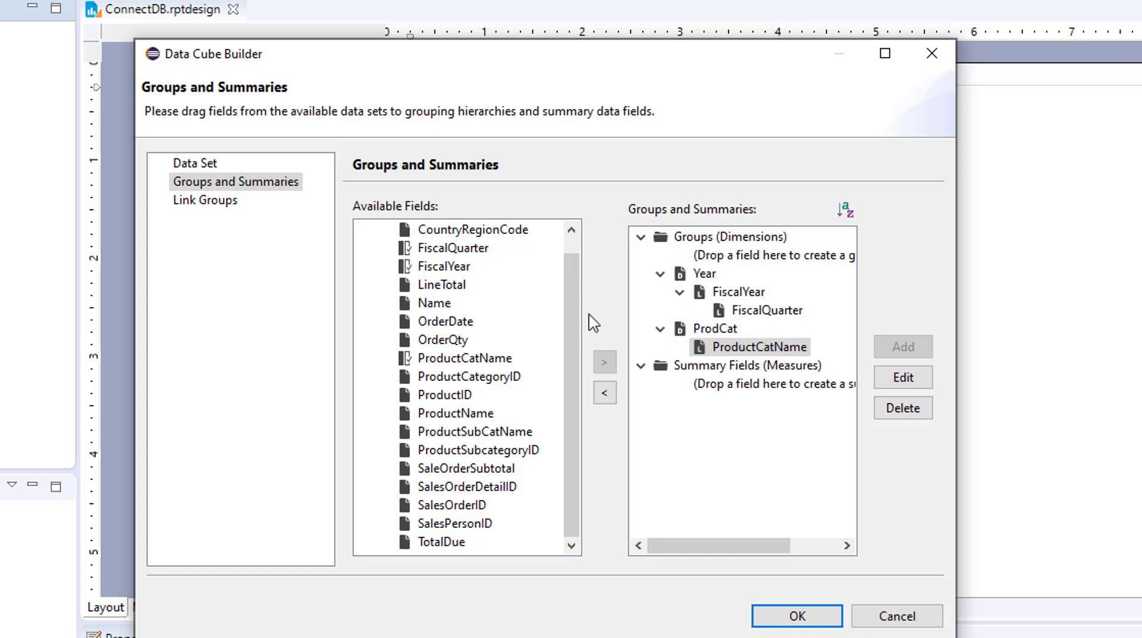
Nest ProductSubCatName beneath ProductCatName in the ProdCat dimension
click(660, 274)
click(661, 275)
click(660, 275)
click(661, 274)
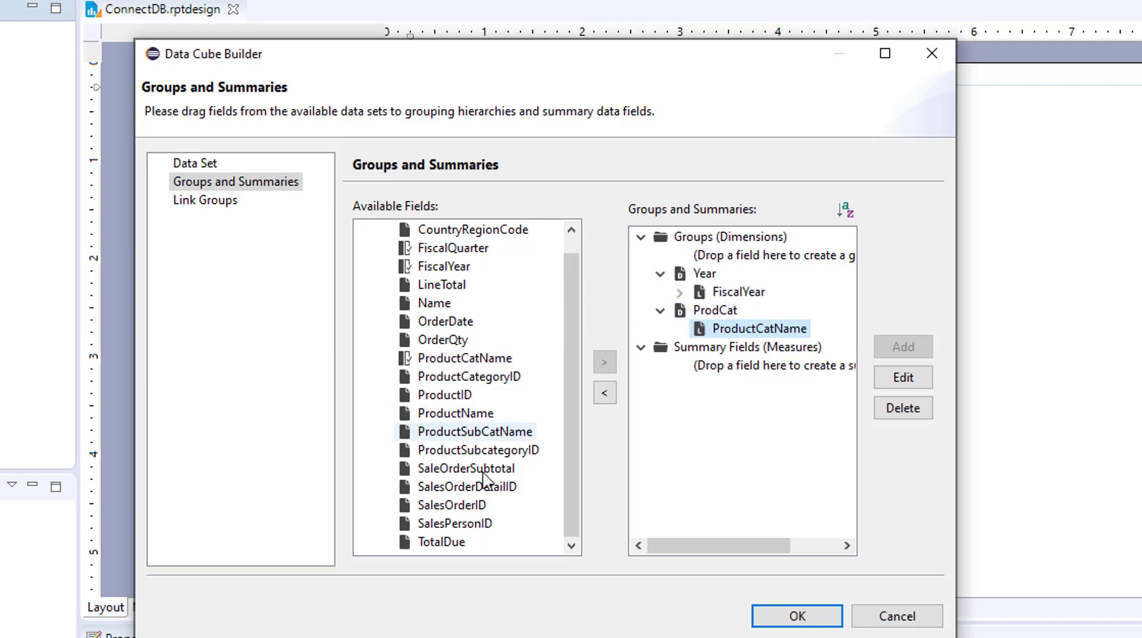
drag(505, 432, 768, 334)
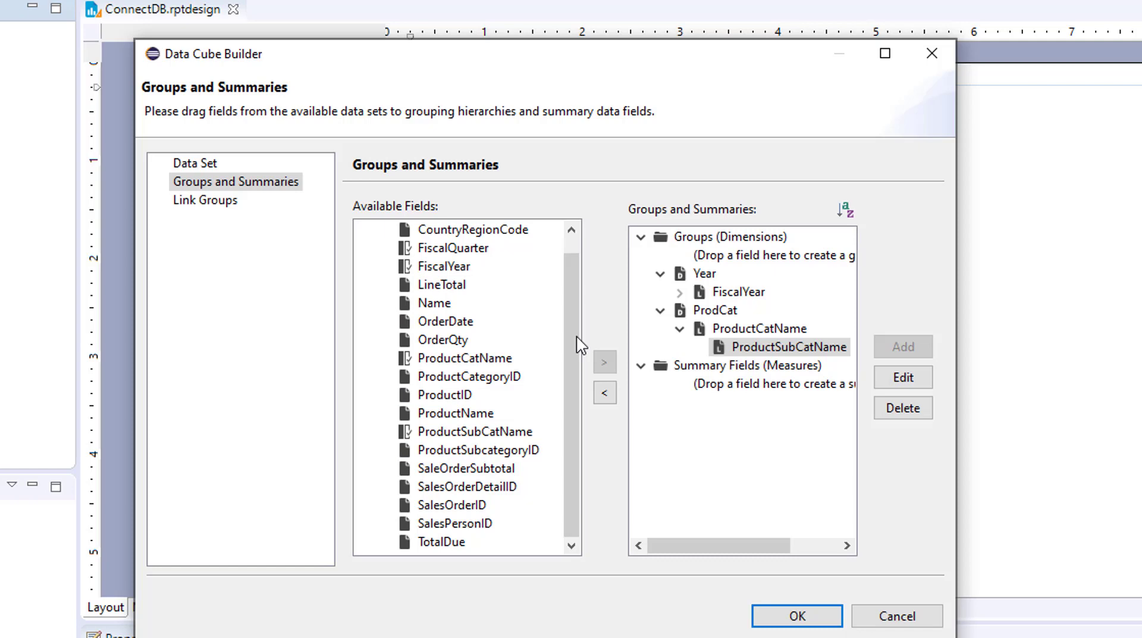
Drop LineTotal onto Summary Fields (Measures) to create LineTotal(SUM)
drag(446, 285, 783, 394)
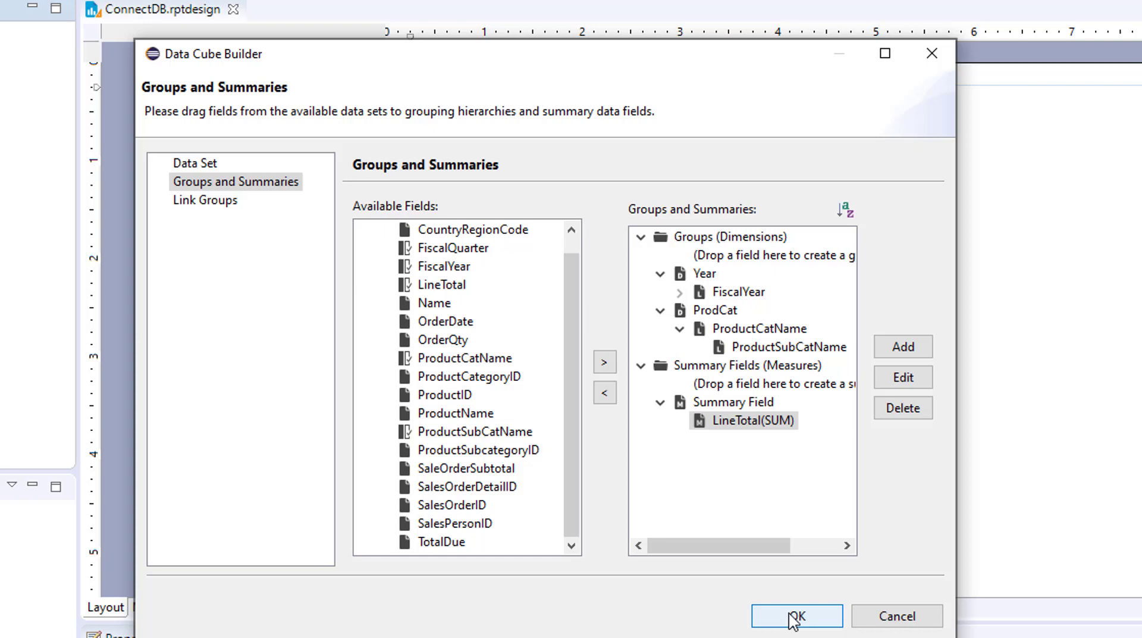
Close the Data Cube Builder with OK and expand Year, ProdCat and Summary Fields to show LineTotal
click(794, 617)
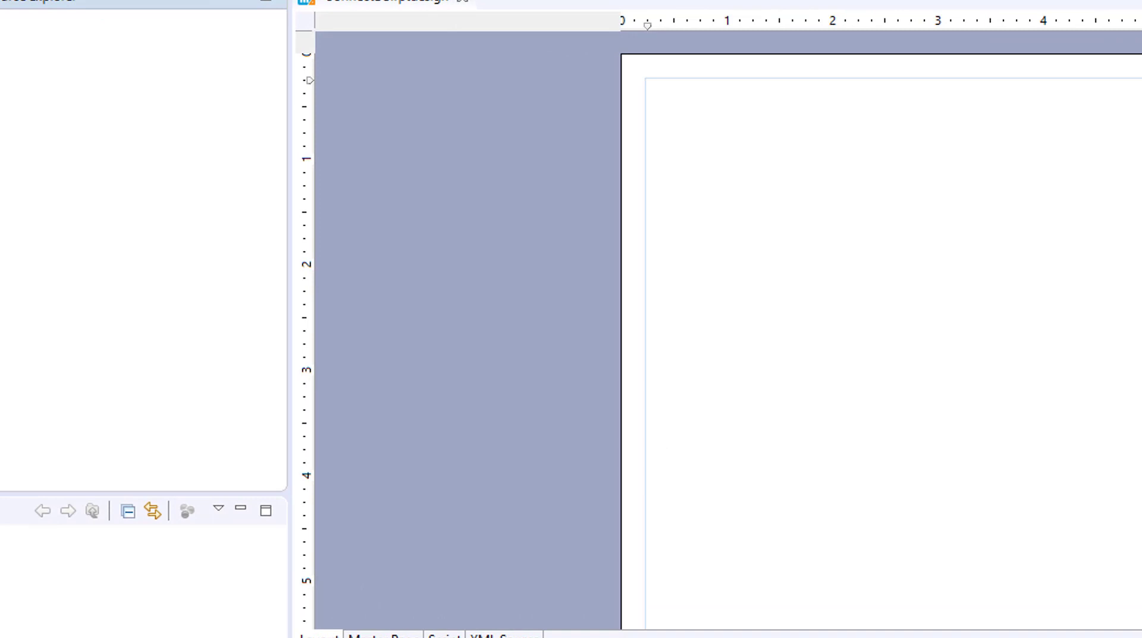
click(25, 180)
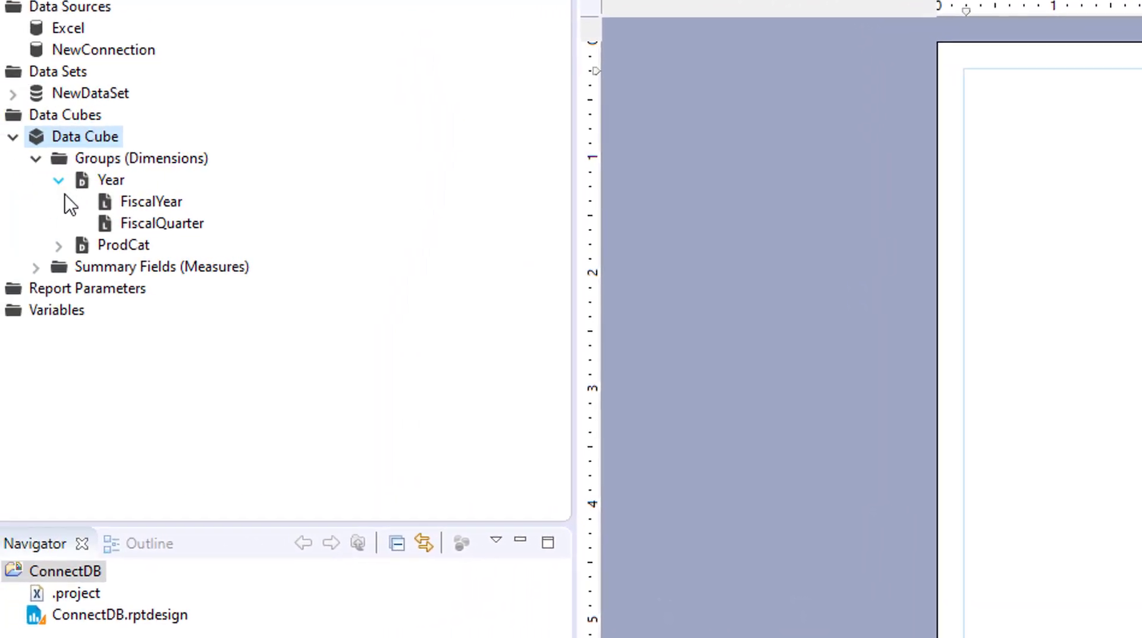
click(93, 247)
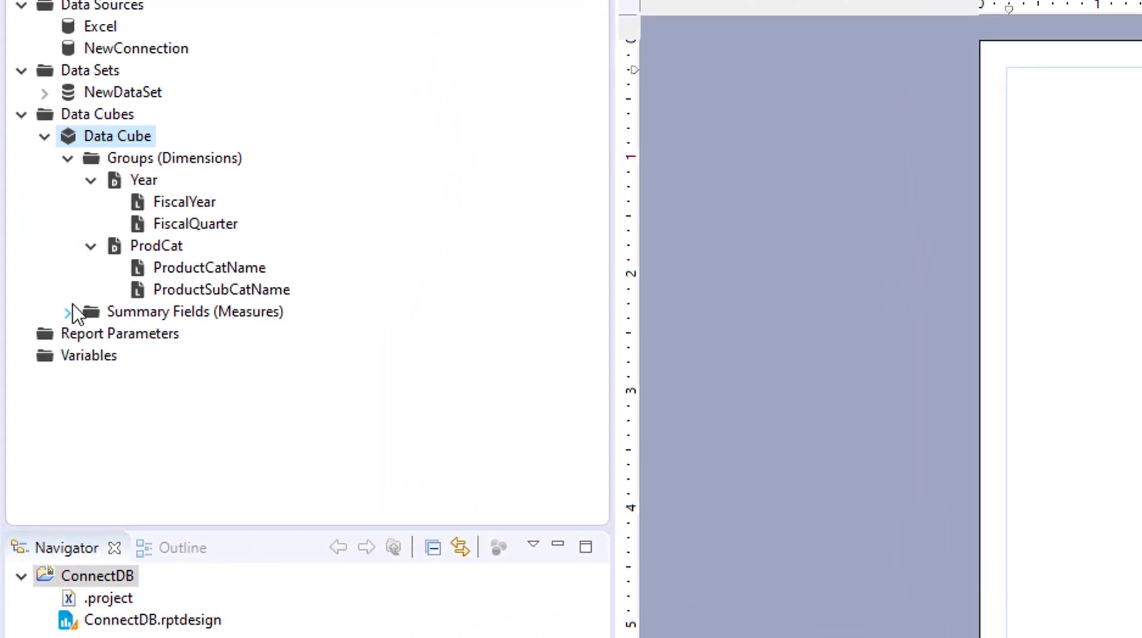
click(67, 312)
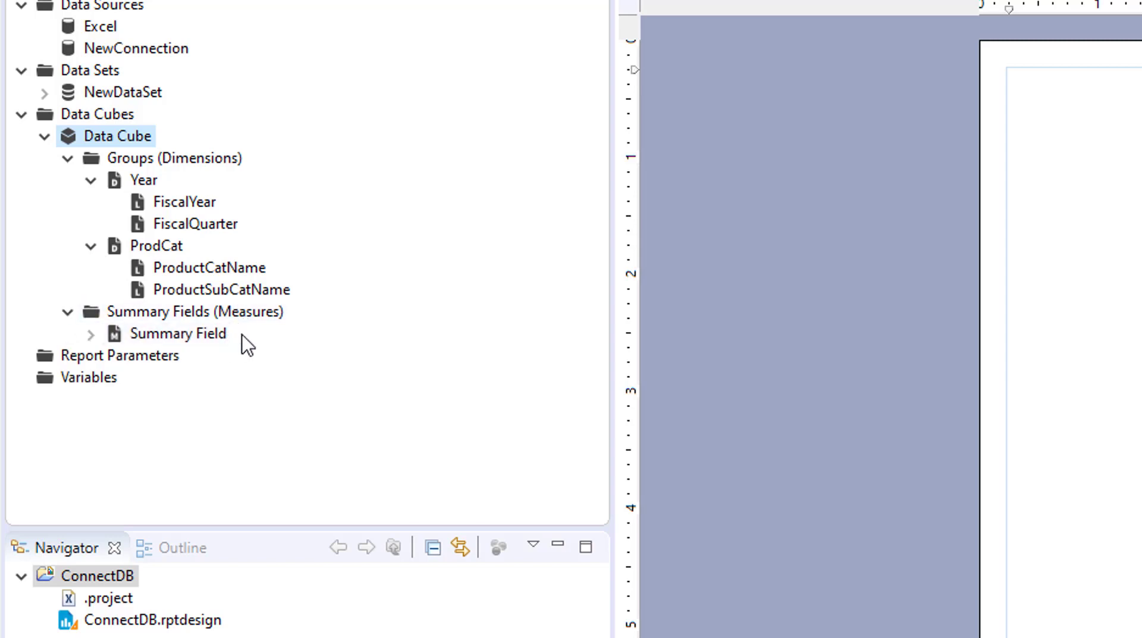
click(91, 335)
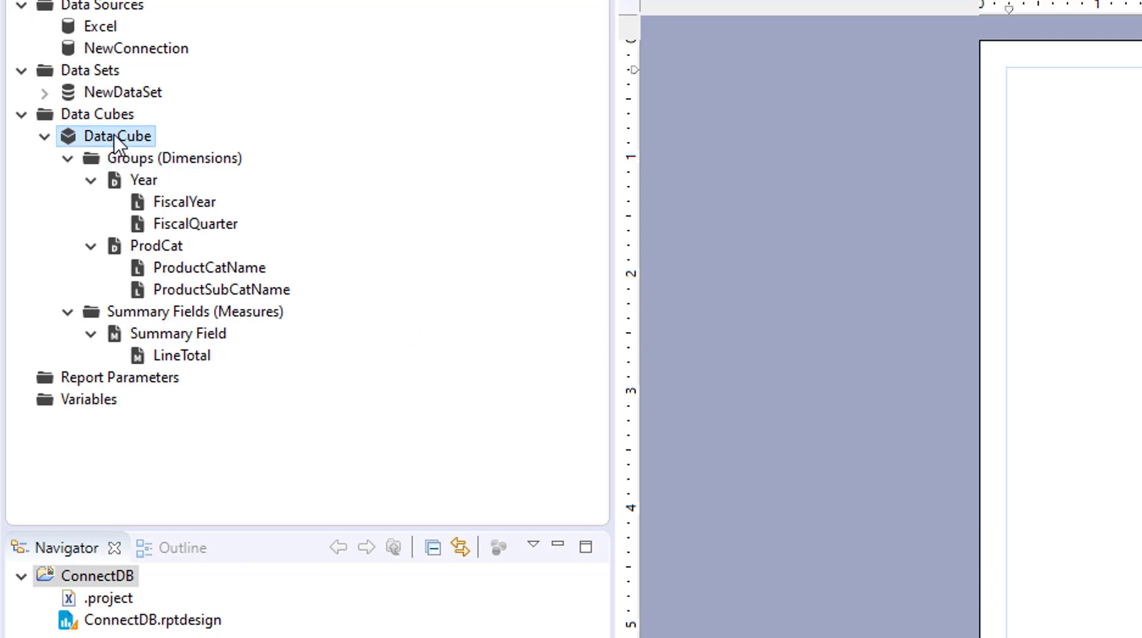
Drop Data Cube from the Data Explorer onto the layout as a Cross Tab
drag(115, 142, 1141, 149)
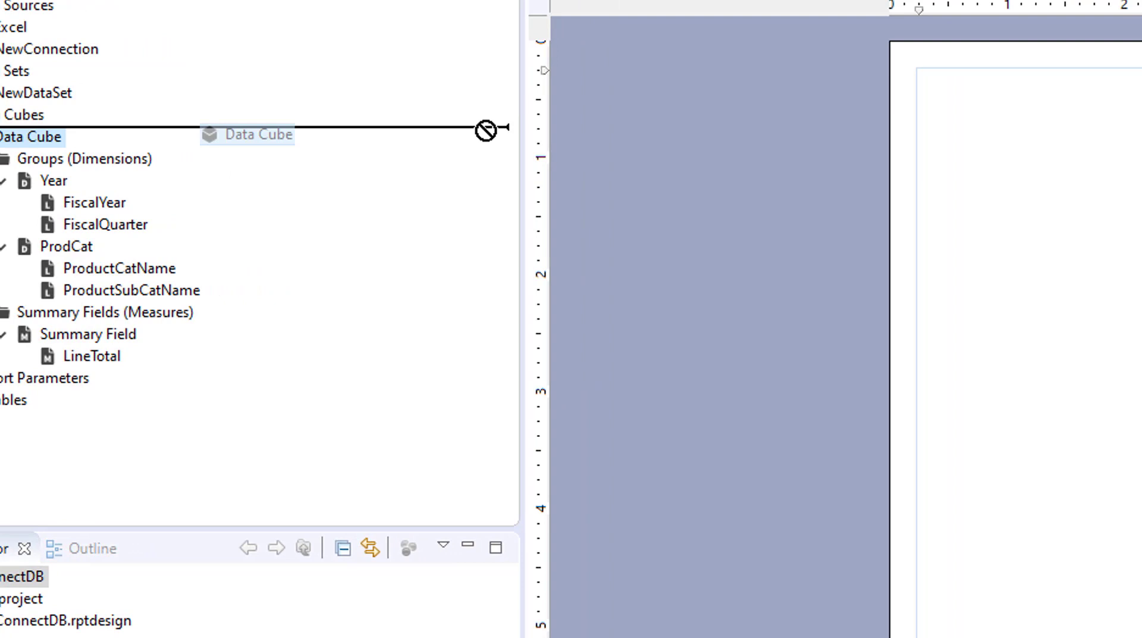
drag(1006, 149, 1006, 151)
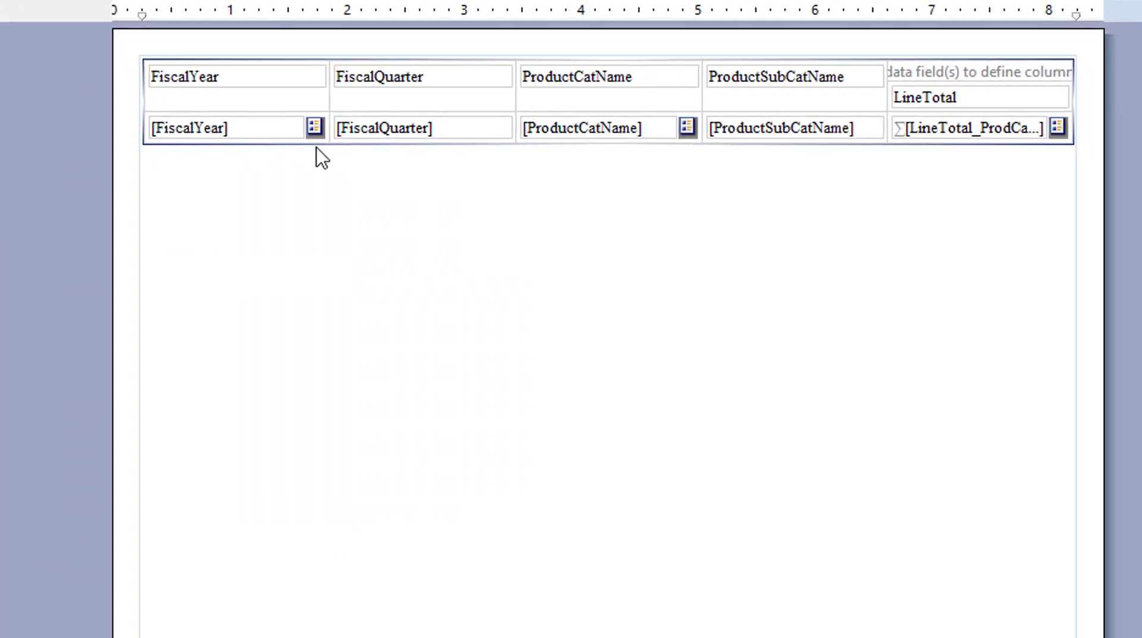
mouse_move(344, 137)
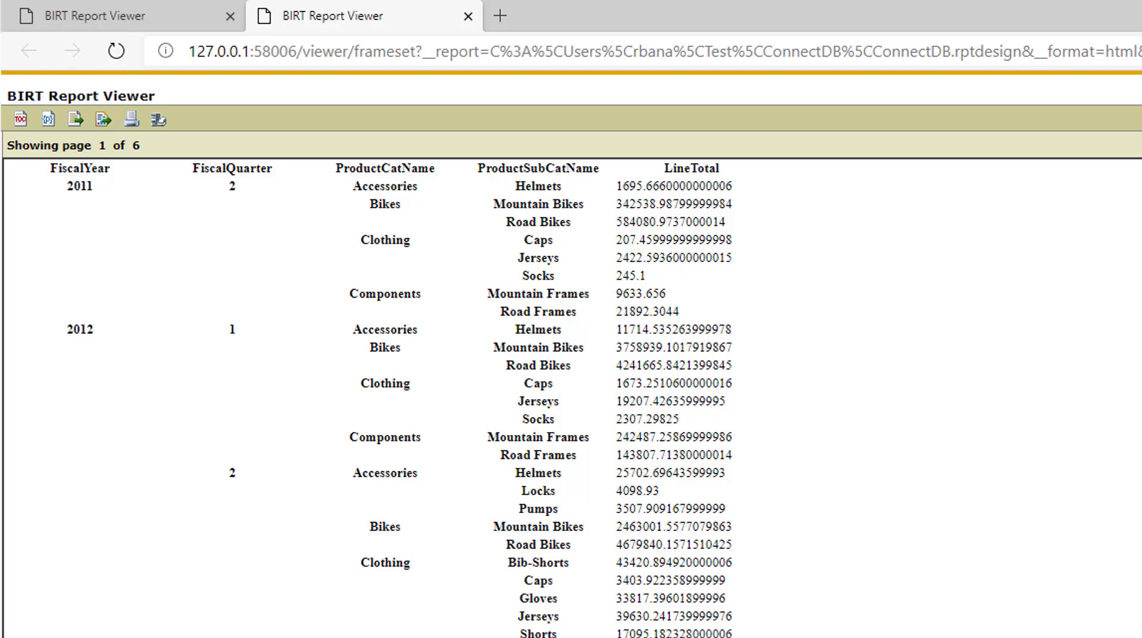
Review the ConnectDB preview, then switch to the Cross_Tab_Report preview
scroll(392, 400, down, 1)
scroll(391, 398, up, 1)
click(126, 10)
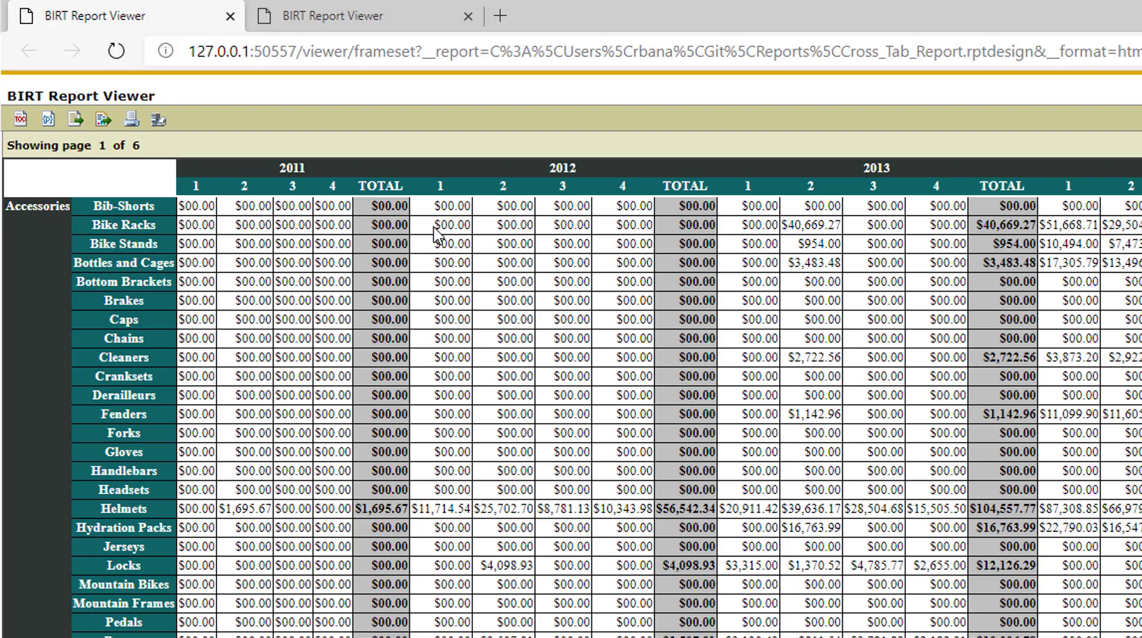
Return to the ConnectDB preview, then back to the ConnectDB.rptdesign cross-tab layout in Eclipse
click(402, 30)
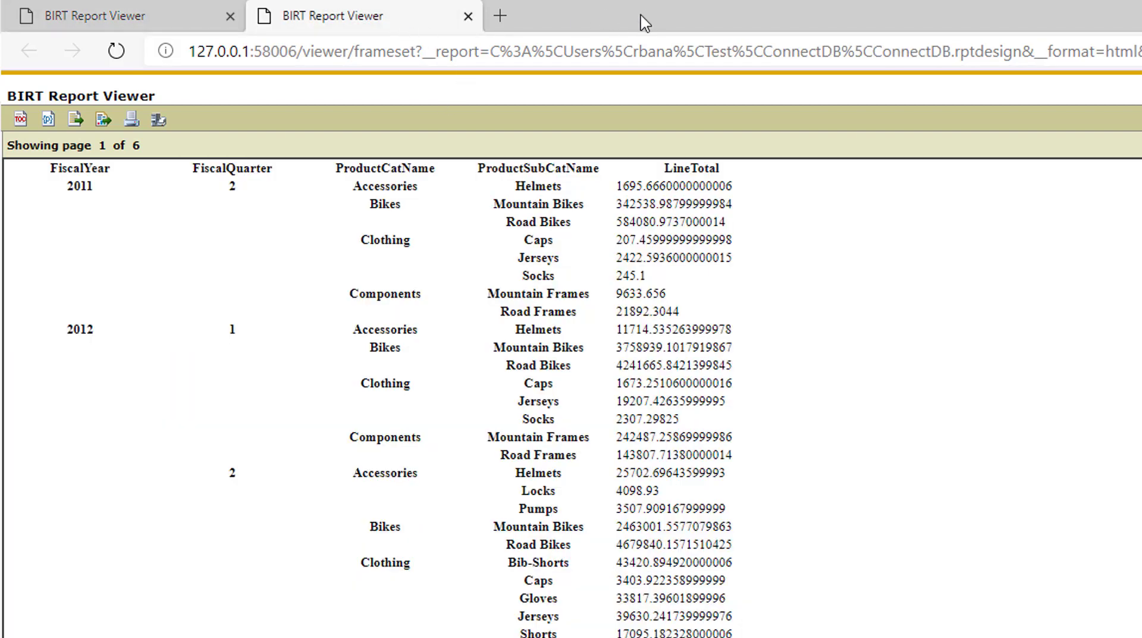
key(alt+Tab)
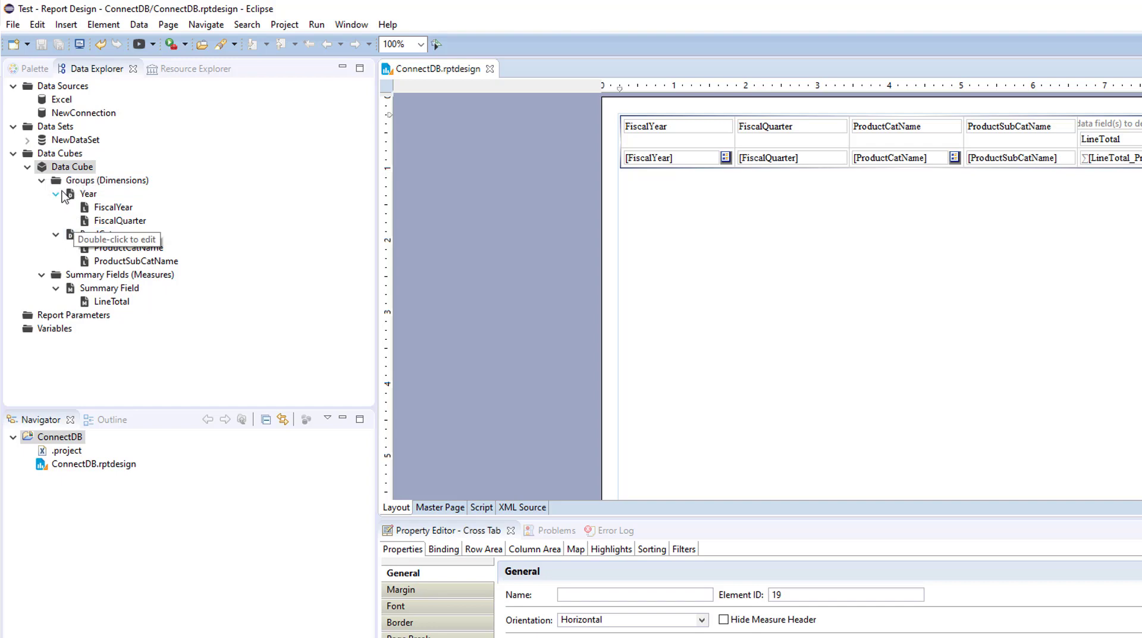
click(73, 166)
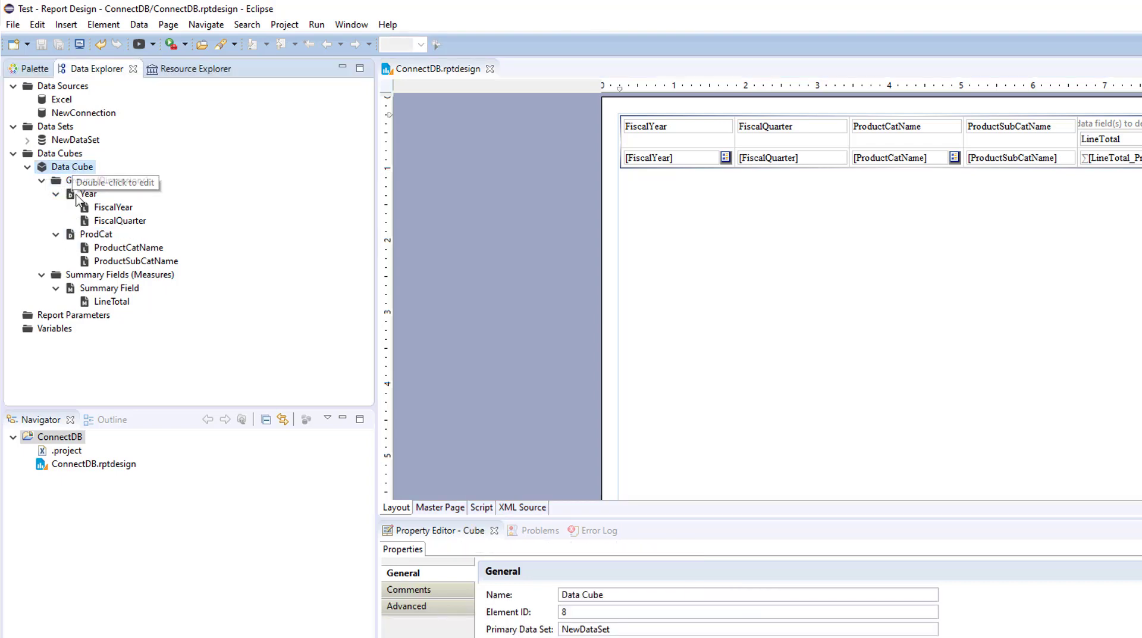